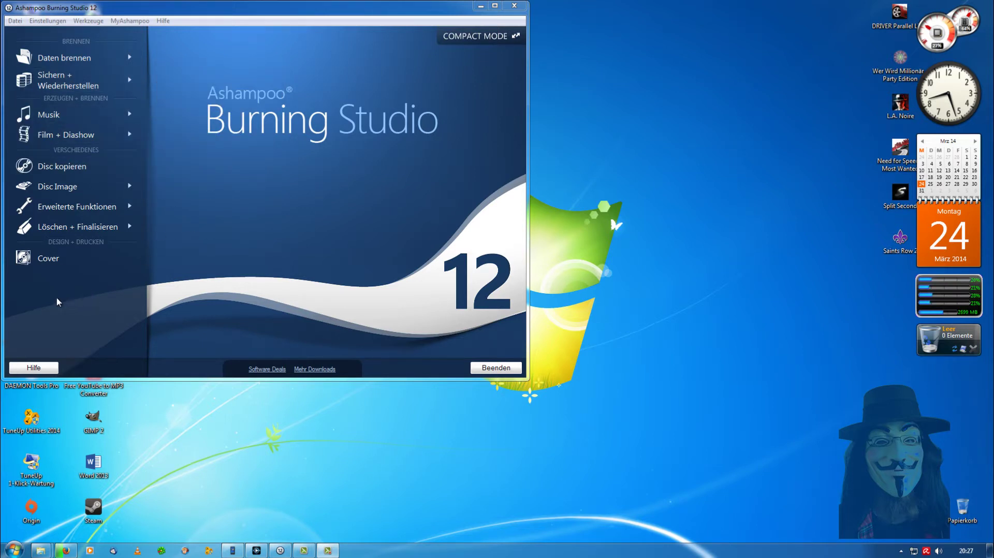
Open the cover designer and create a new DVD Hülle paper format named PC Game, A4 sheet, Querformat, 1 Seite
left_click(44, 262)
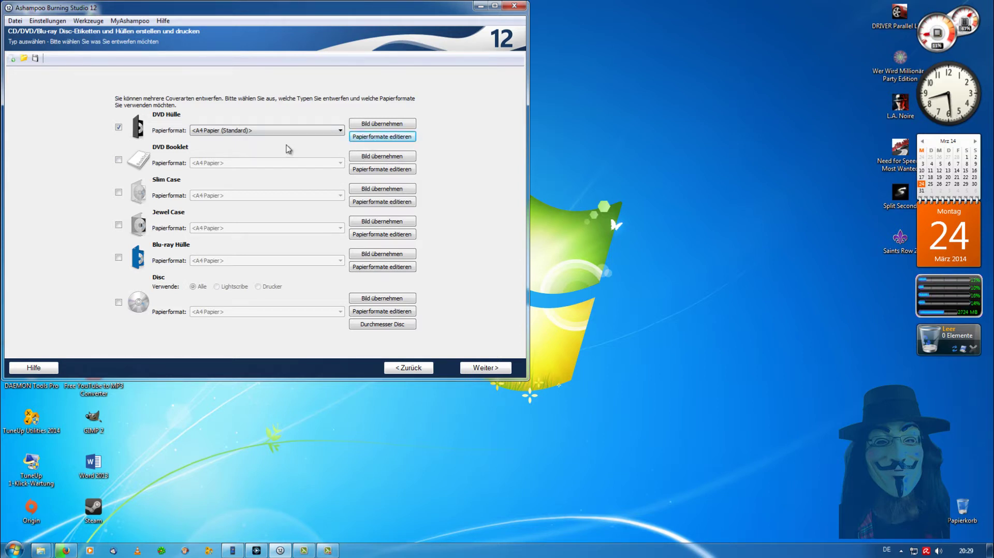
left_click(379, 138)
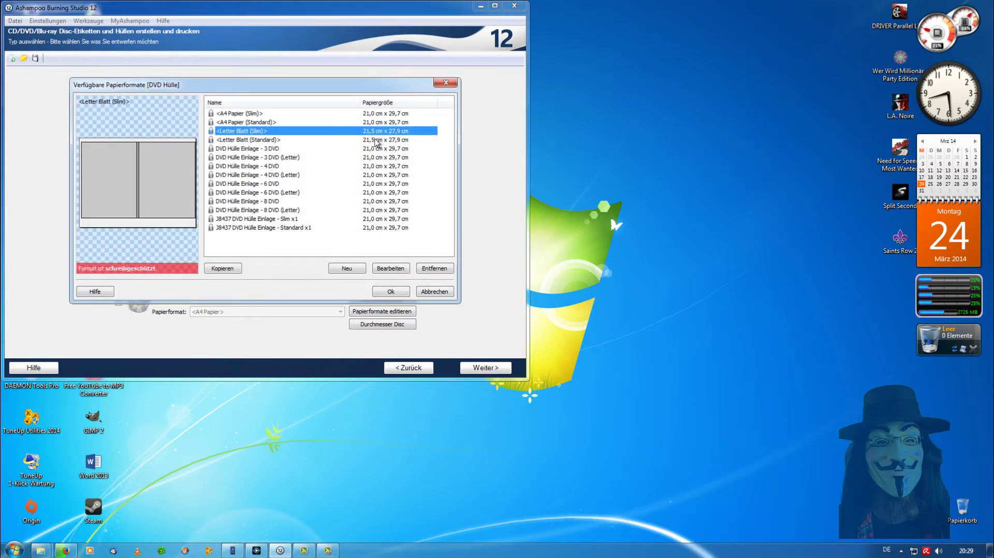
left_click(377, 140)
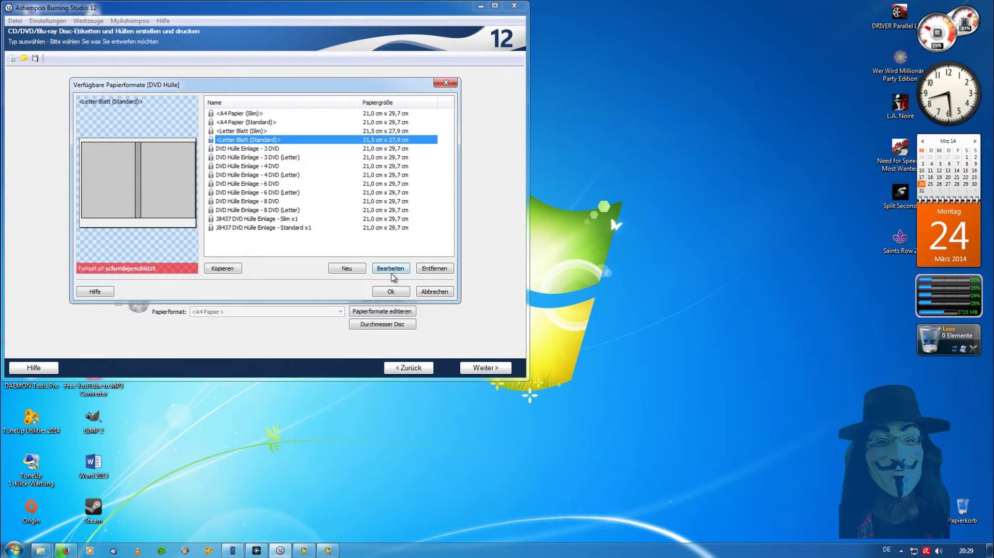
left_click(354, 269)
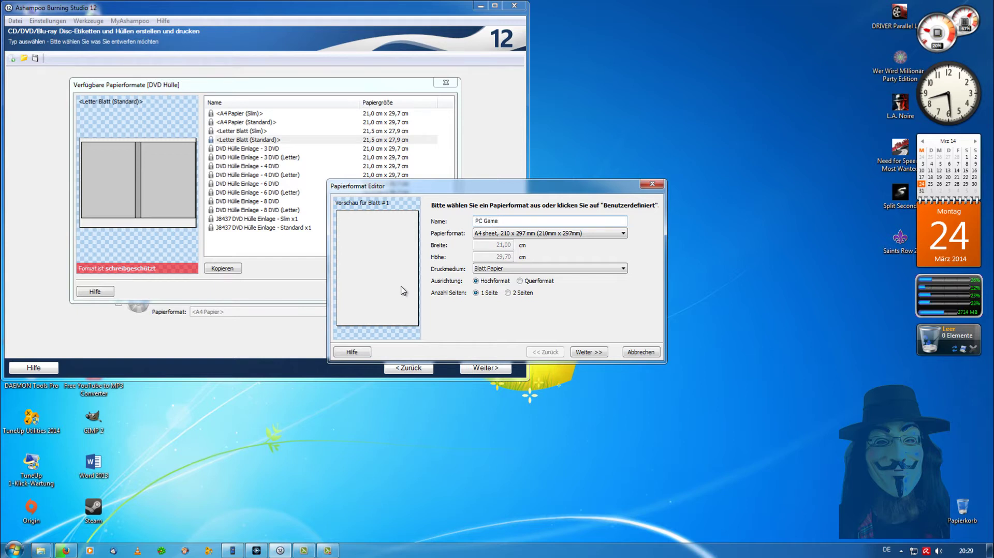
left_click(520, 281)
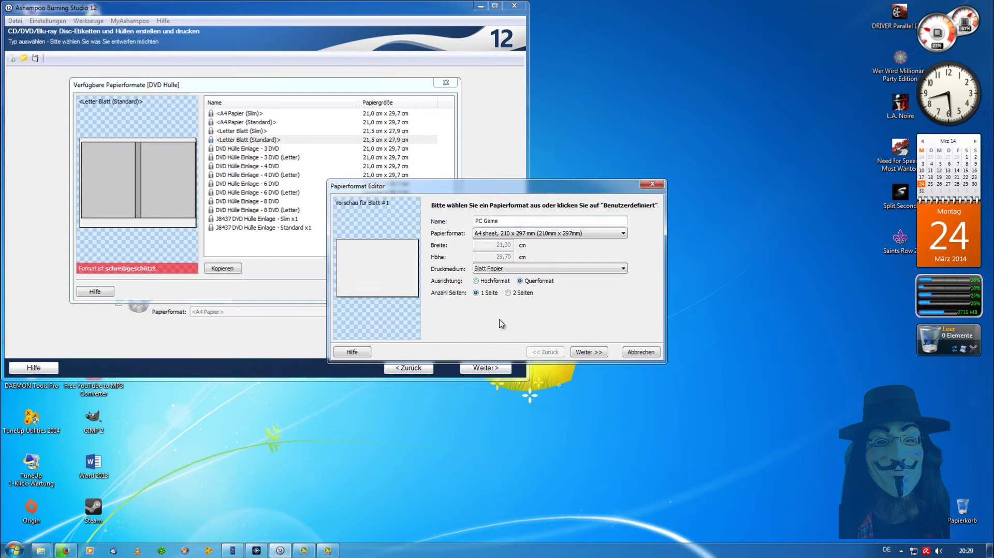
left_click(588, 352)
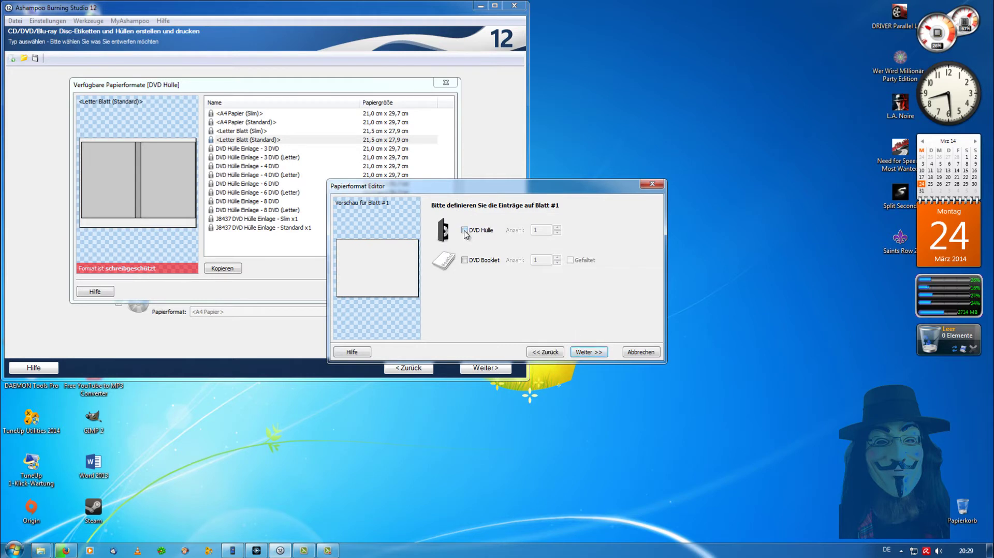
Add a DVD Hülle to the sheet and set its distances from the top and the left to 1,20 cm each
left_click(464, 231)
left_click(586, 354)
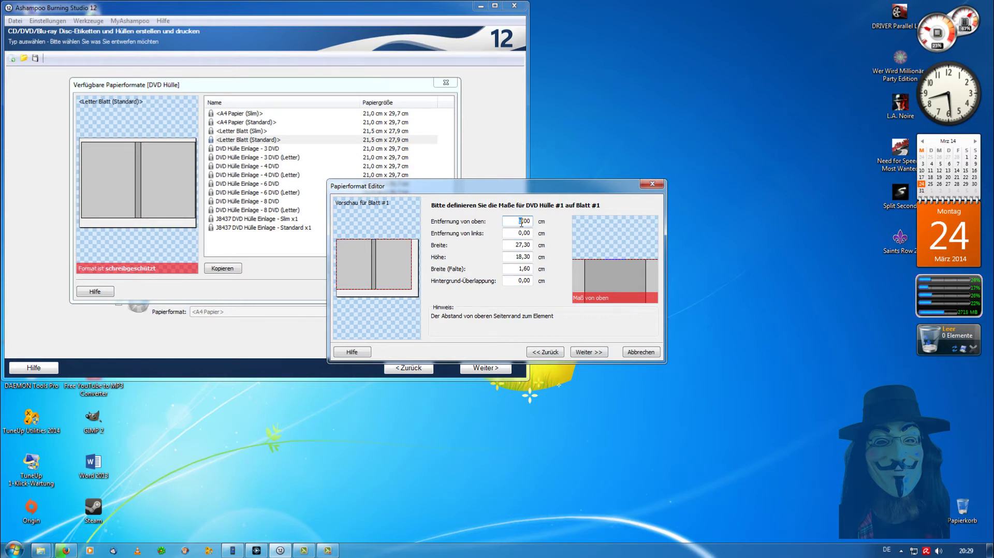
type("1")
left_click_drag(525, 222, 543, 225)
type("20")
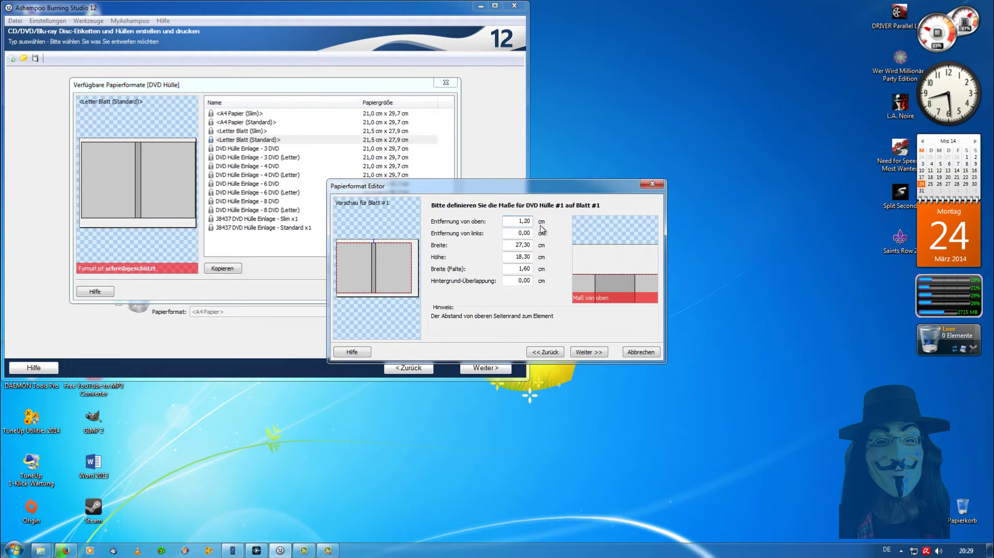
left_click(518, 233)
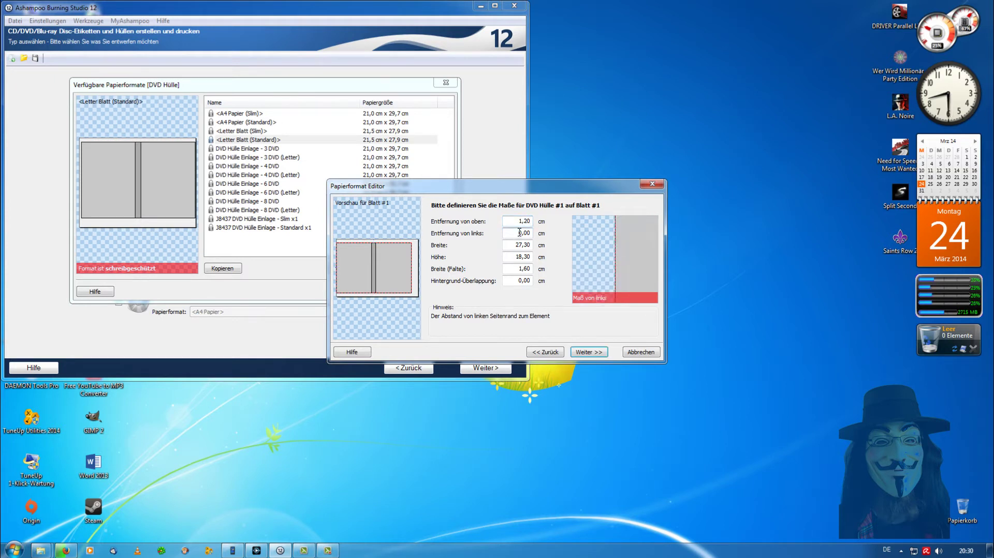
type("1")
left_click_drag(526, 233, 531, 233)
type("20")
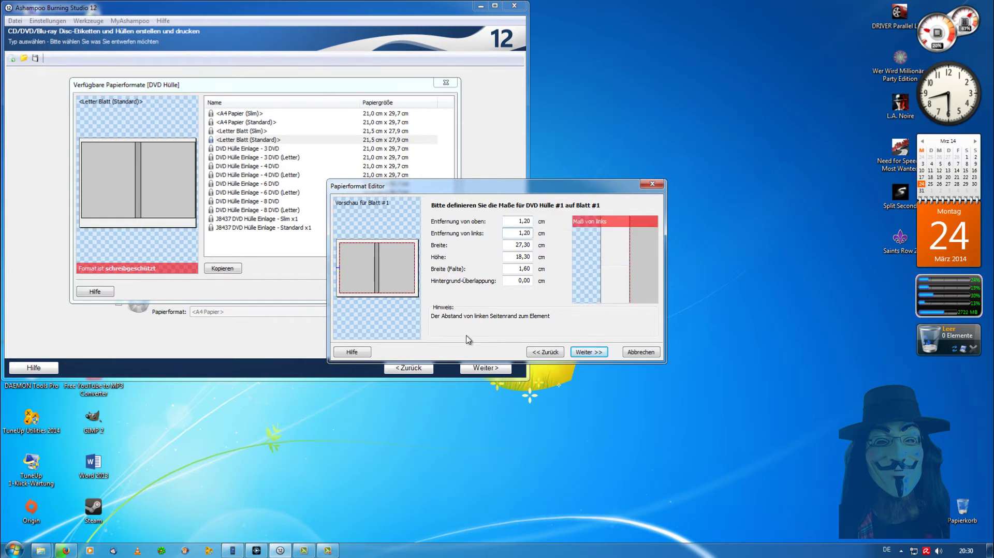
Finish the PC Game paper format and proceed past the disc information to the cover design page
left_click(589, 353)
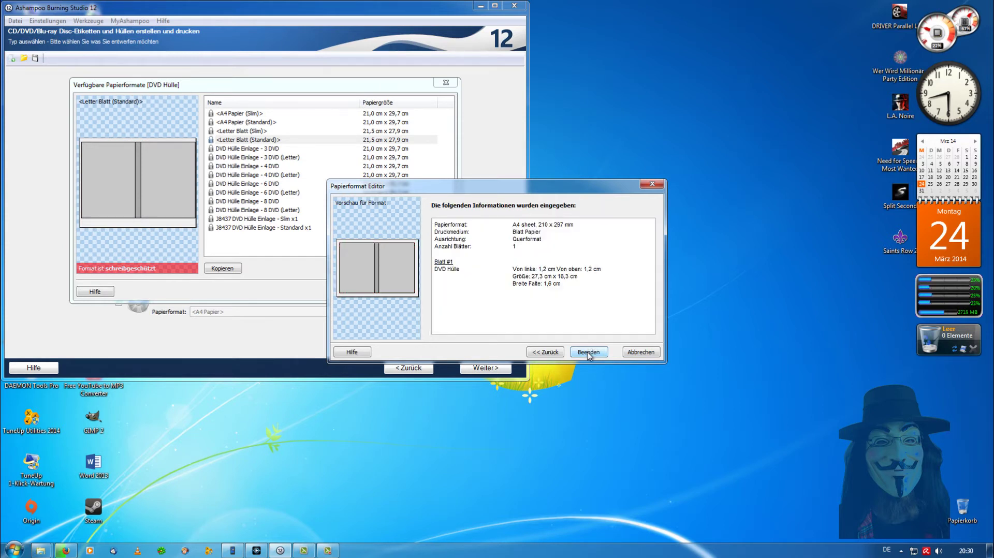
left_click(589, 355)
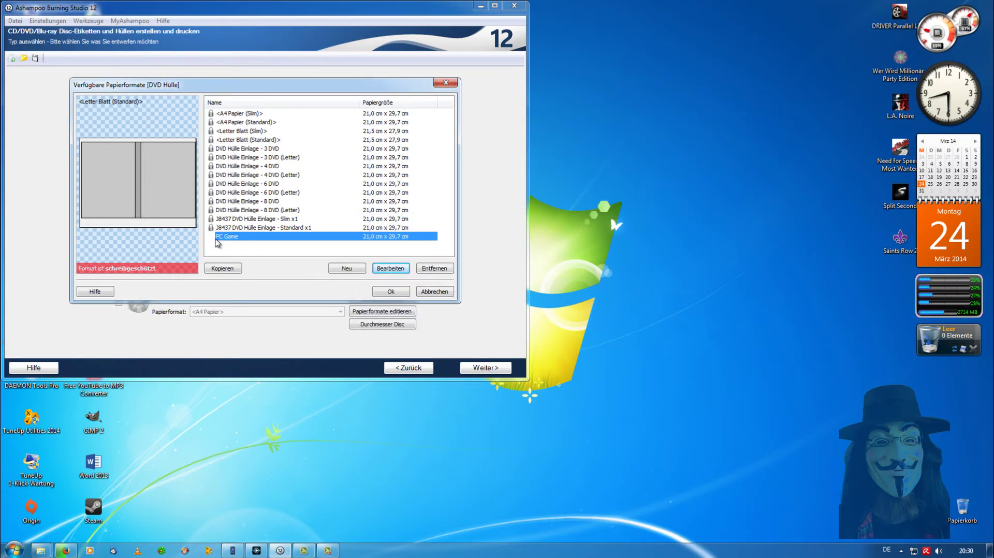
left_click(391, 291)
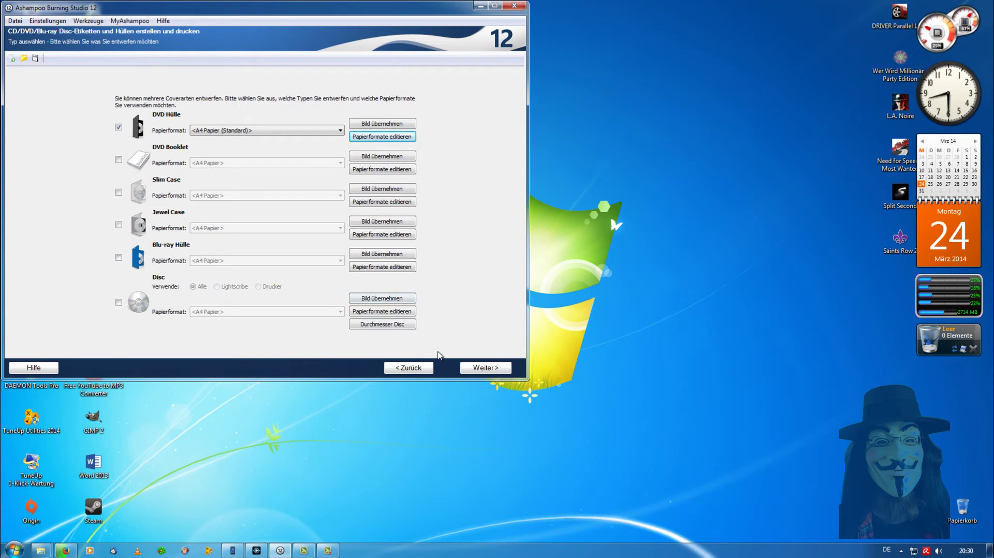
left_click(481, 370)
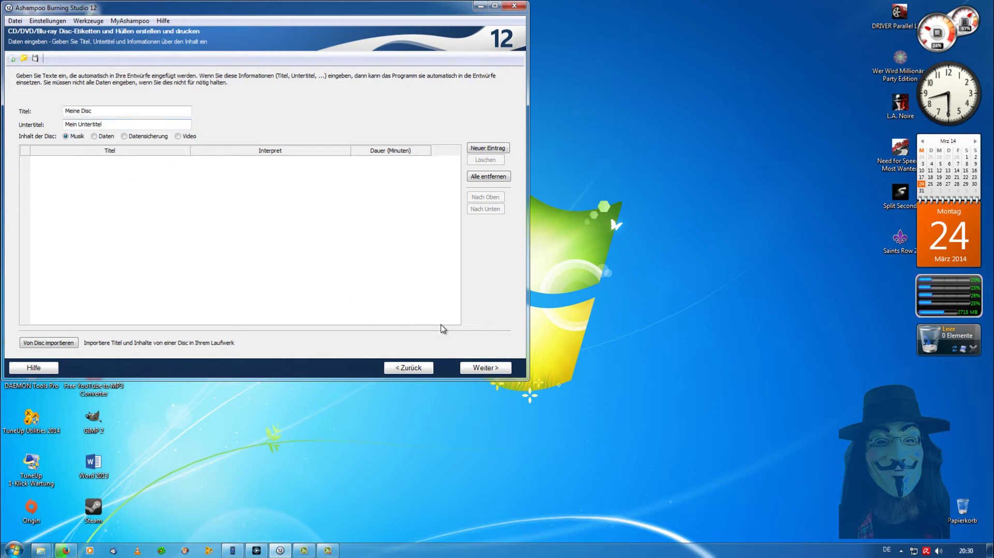
left_click(483, 369)
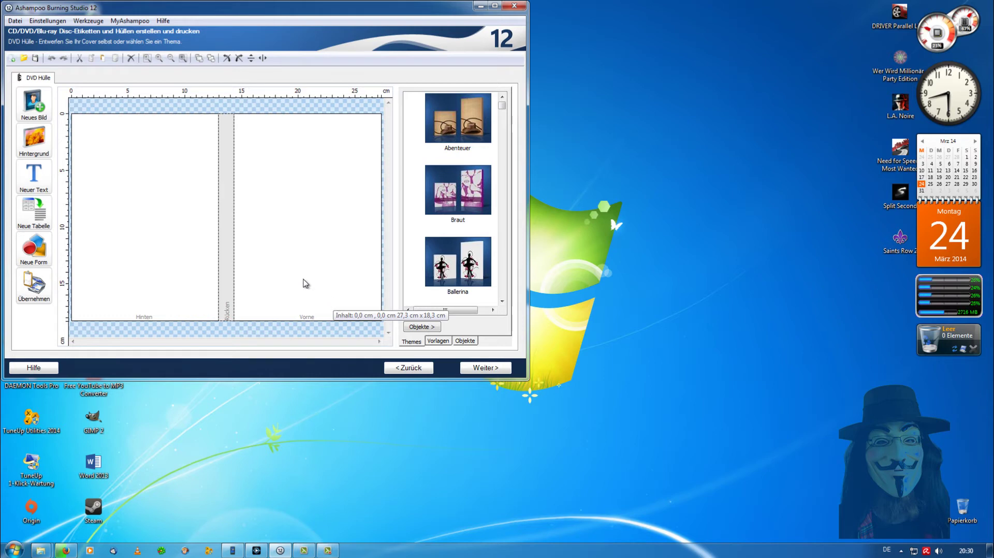
Insert the image GTA Vice City - Cover from the Bilder folder under Eigene Dateien on drive E: into the cover
left_click(30, 105)
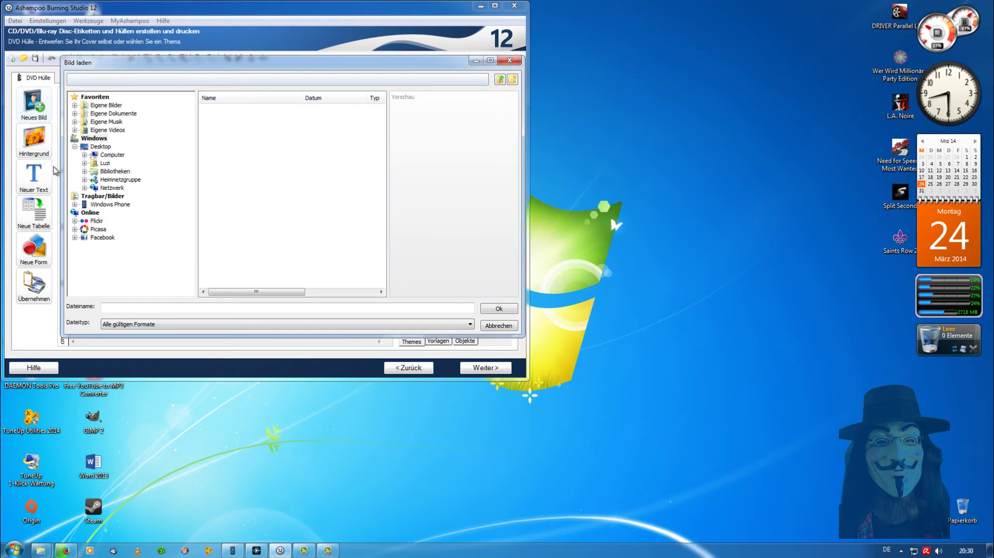
left_click(85, 155)
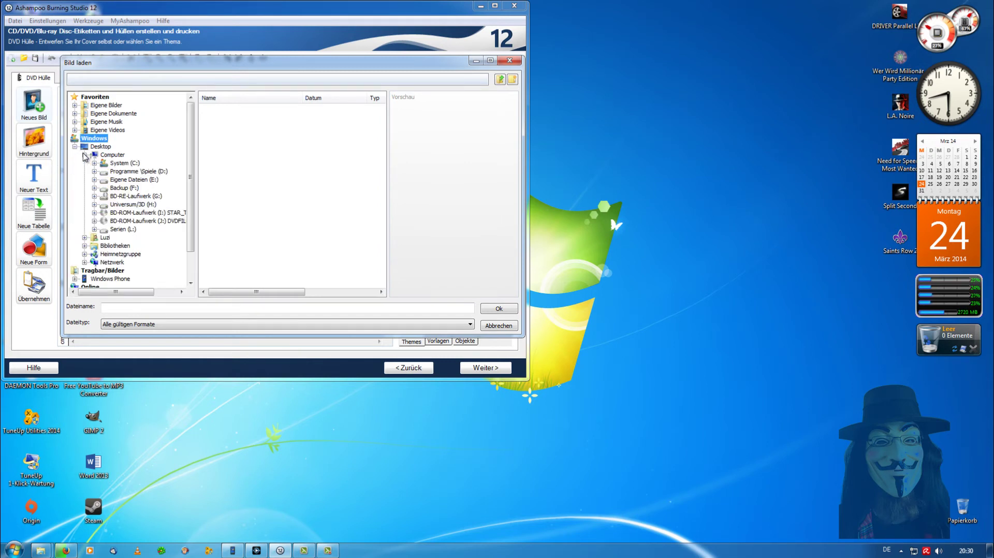
left_click(95, 180)
left_click(126, 196)
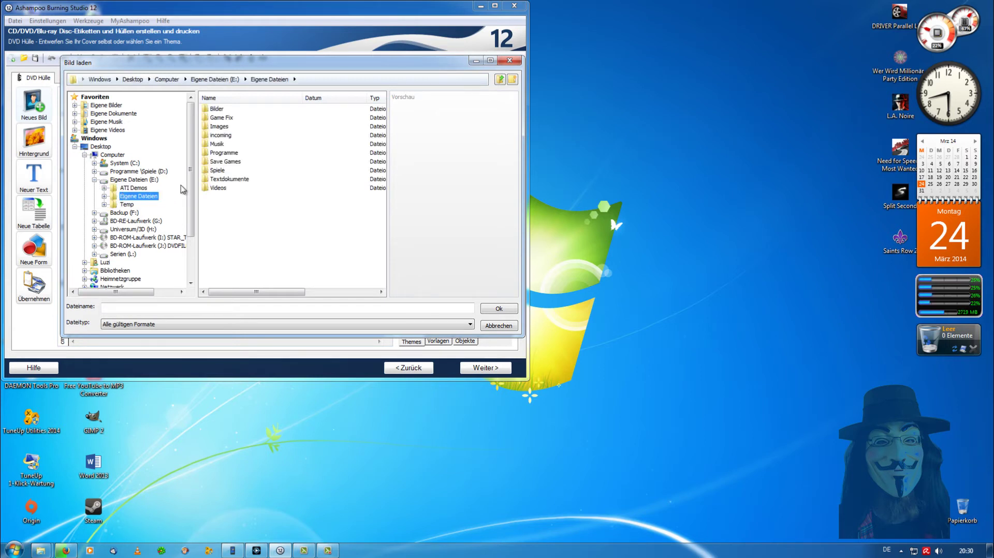
double_click(217, 111)
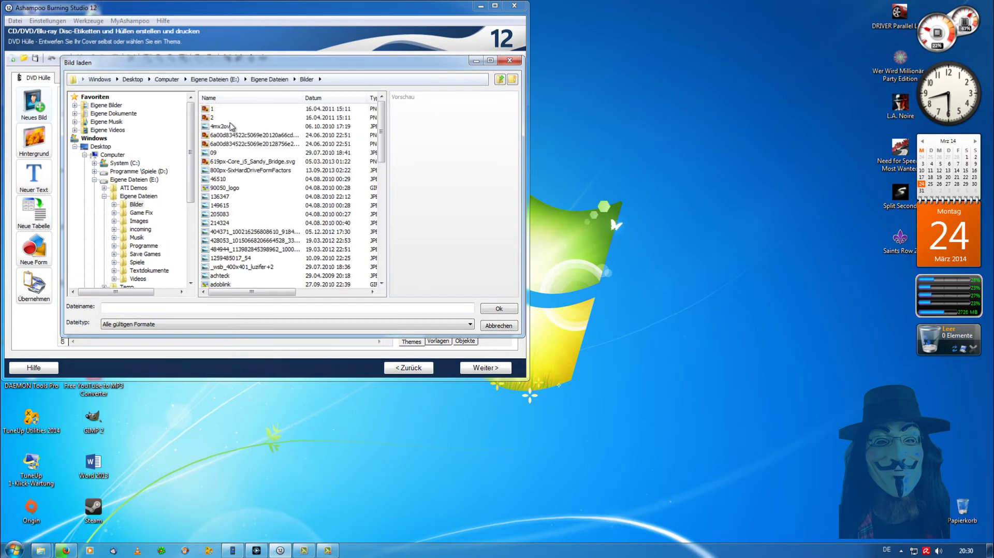
scroll(243, 176, "down", 5)
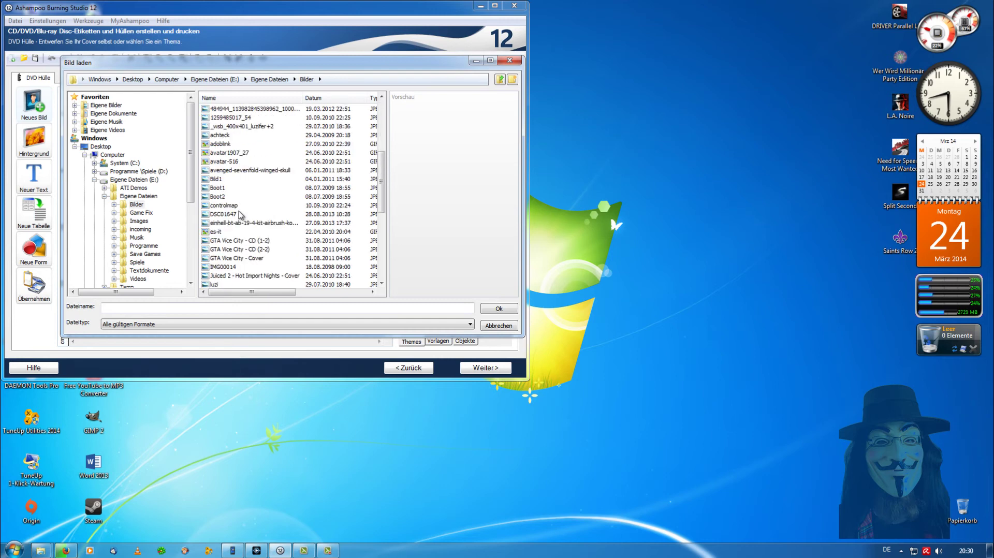
double_click(235, 259)
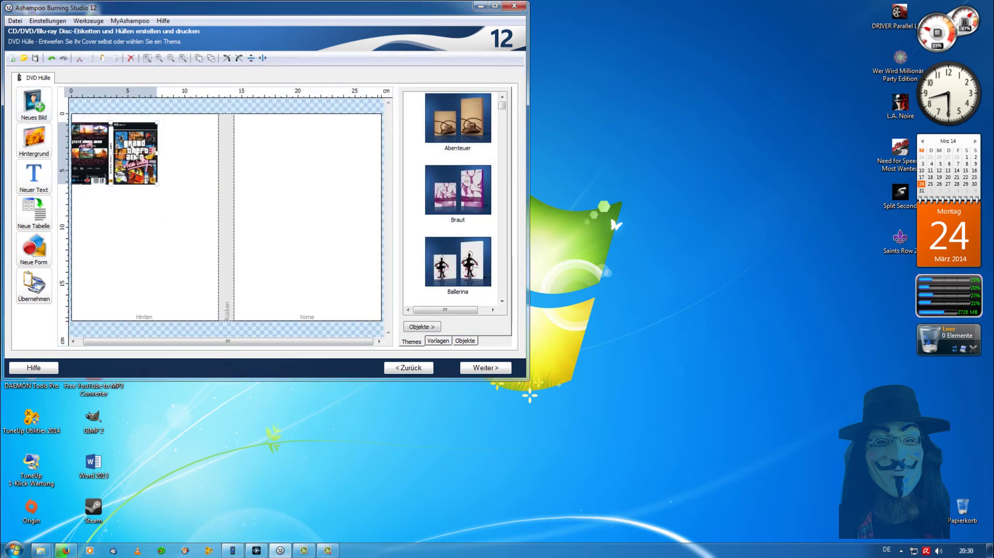
Move and stretch the inserted image to fill the whole cover, aligning its spine with the Rücken strip
left_click_drag(135, 157, 251, 201)
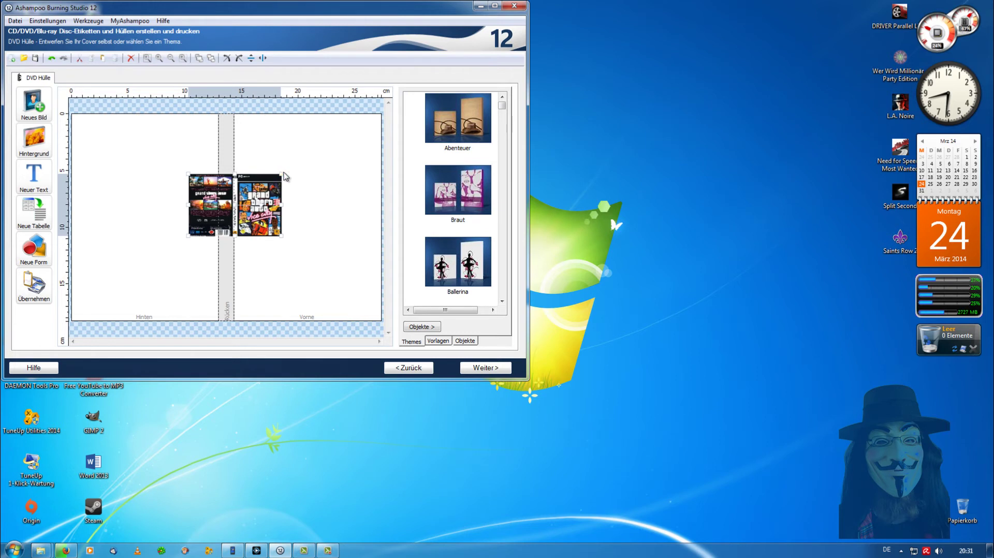
left_click_drag(284, 179, 383, 114)
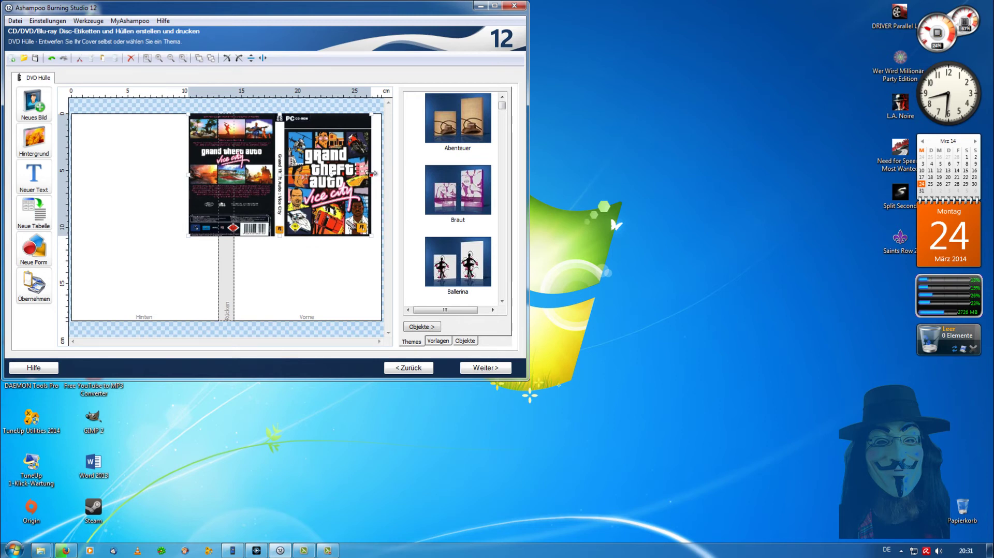
left_click_drag(371, 176, 382, 179)
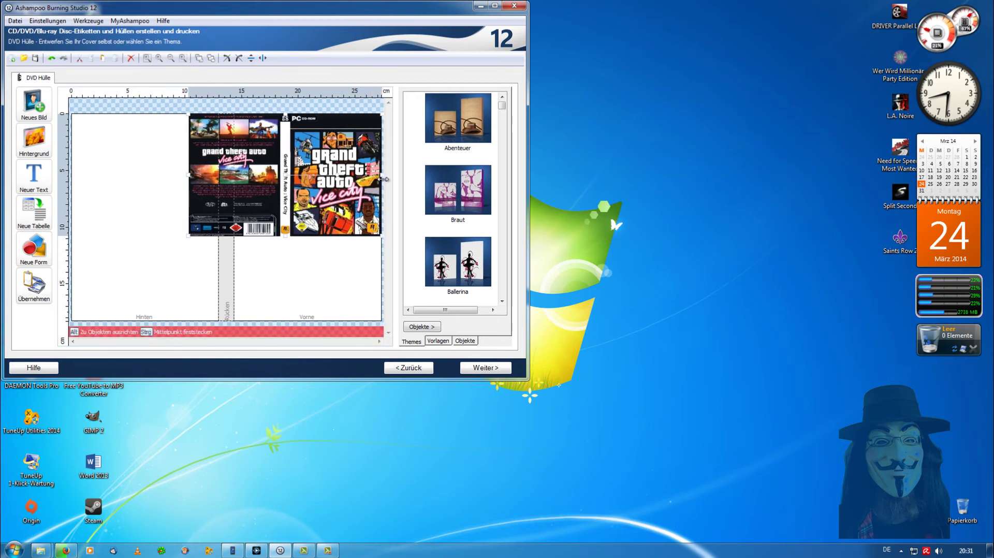
left_click_drag(188, 175, 70, 174)
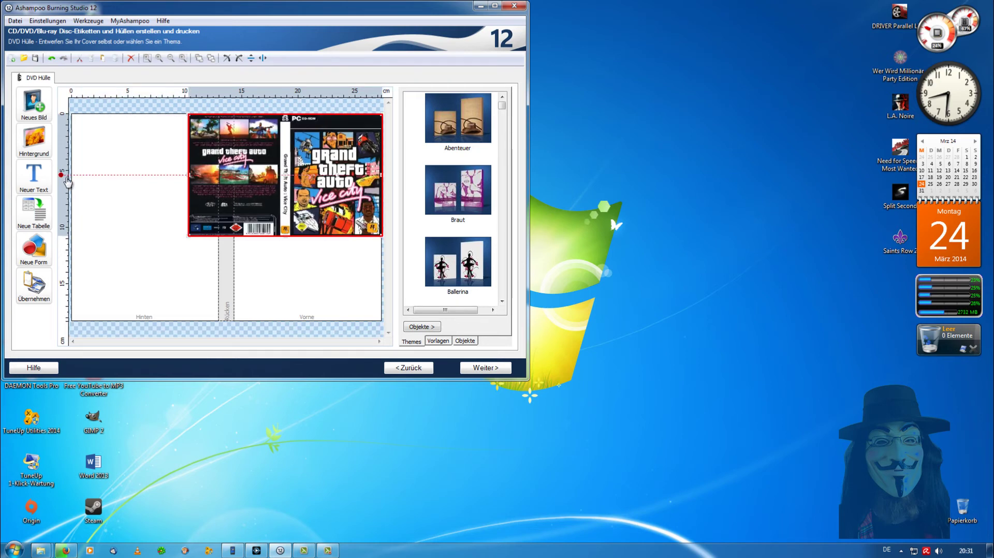
left_click_drag(290, 184, 266, 179)
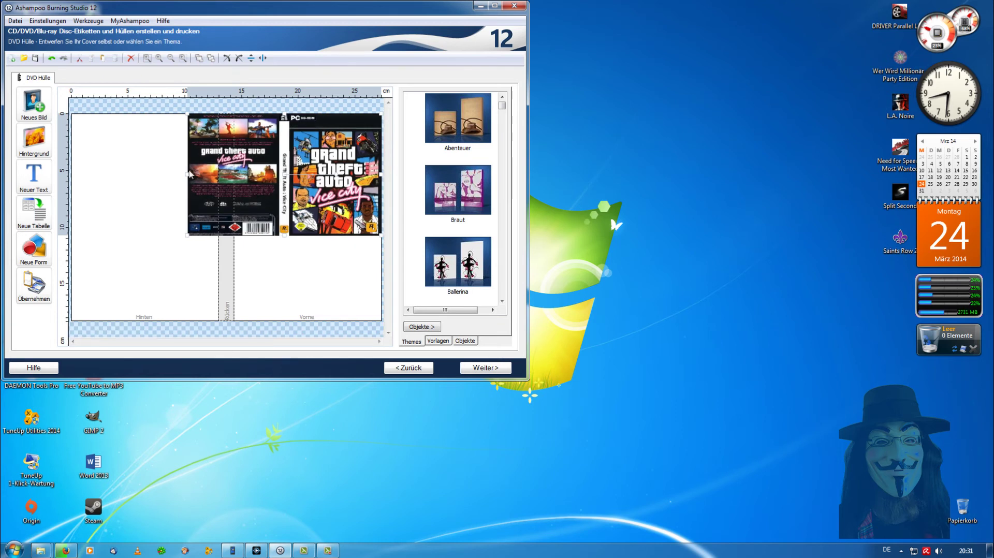
left_click_drag(188, 175, 71, 175)
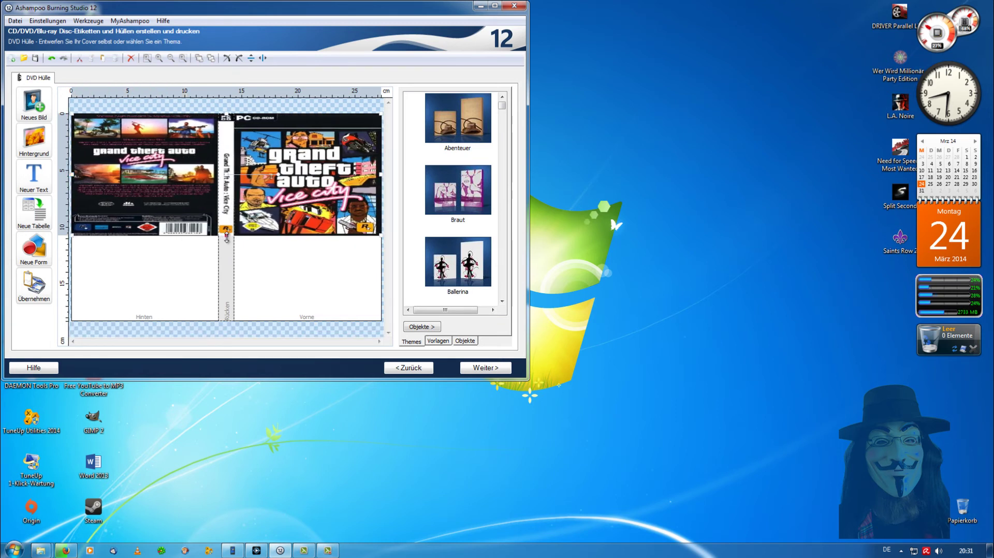
left_click_drag(226, 240, 225, 322)
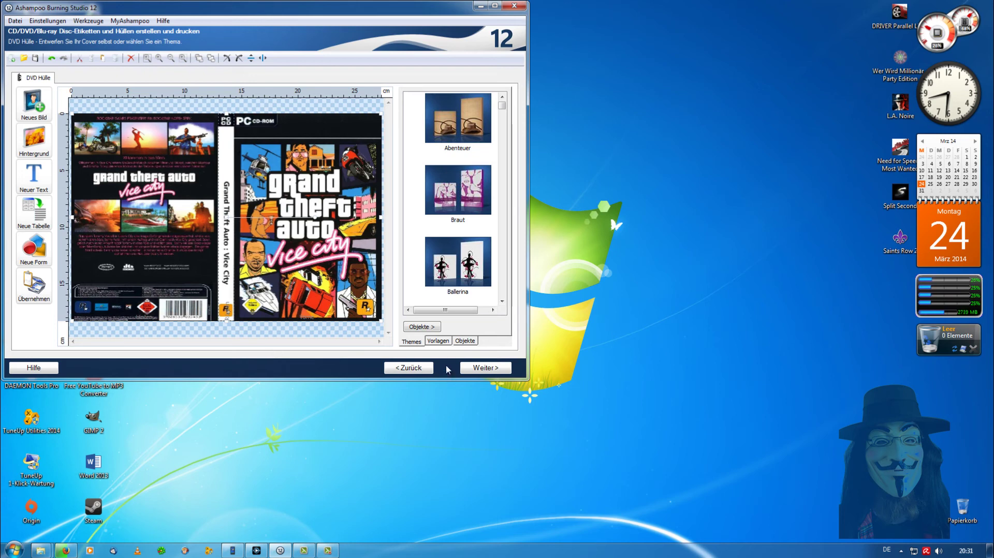
Check the finished cover on the print page and return to the design page
left_click(477, 368)
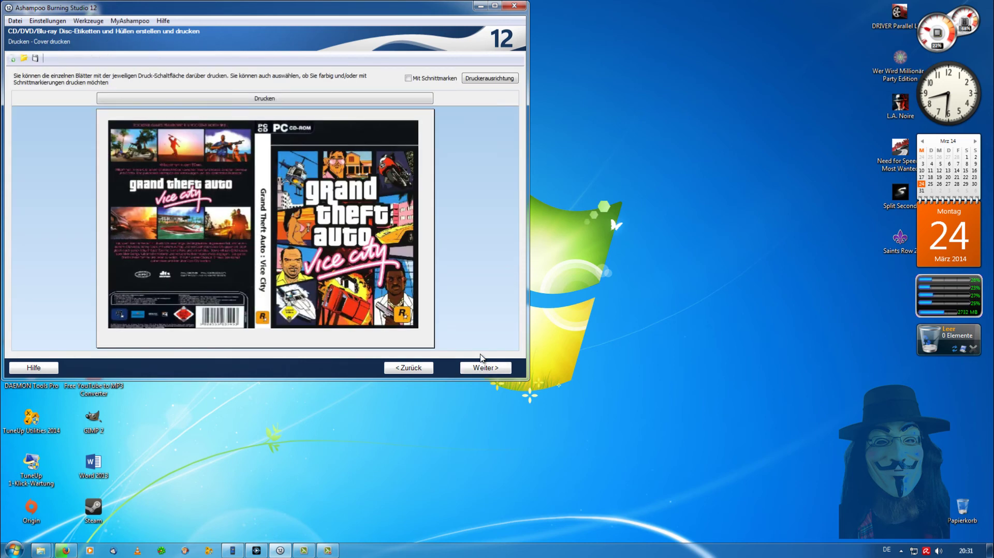
left_click(406, 370)
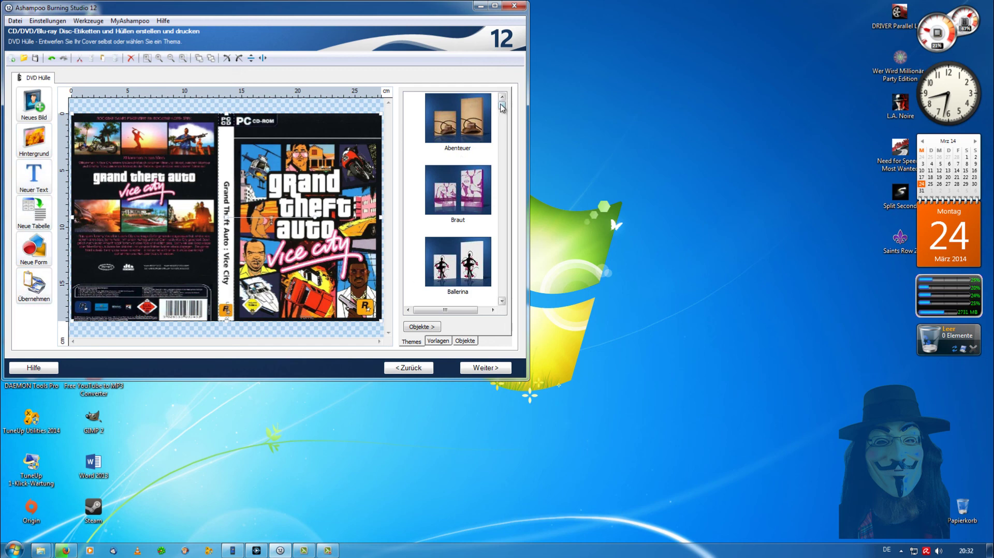
mouse_move(502, 107)
left_mouse_down()
mouse_move(502, 123)
mouse_move(501, 103)
left_mouse_up()
mouse_move(504, 108)
left_mouse_down()
mouse_move(503, 130)
mouse_move(504, 101)
left_mouse_up()
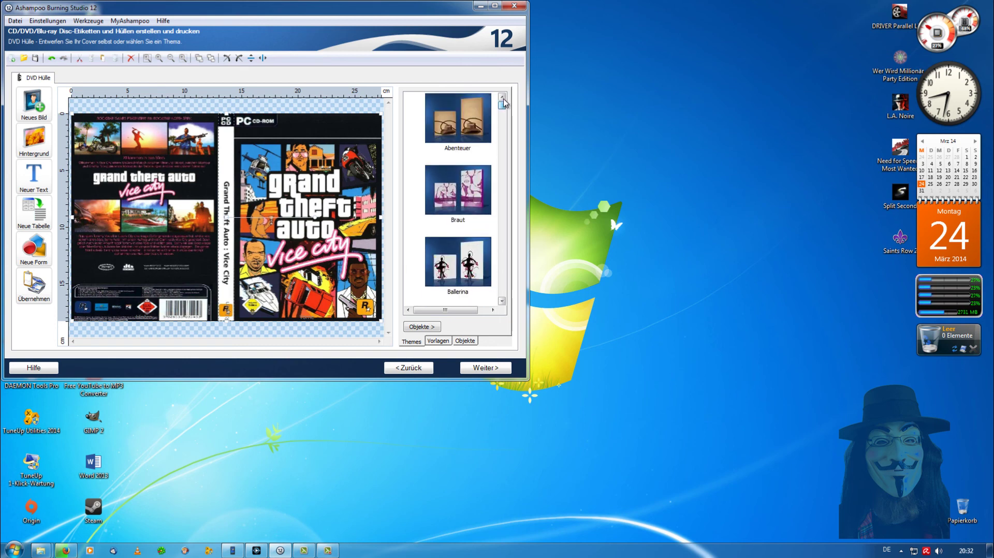